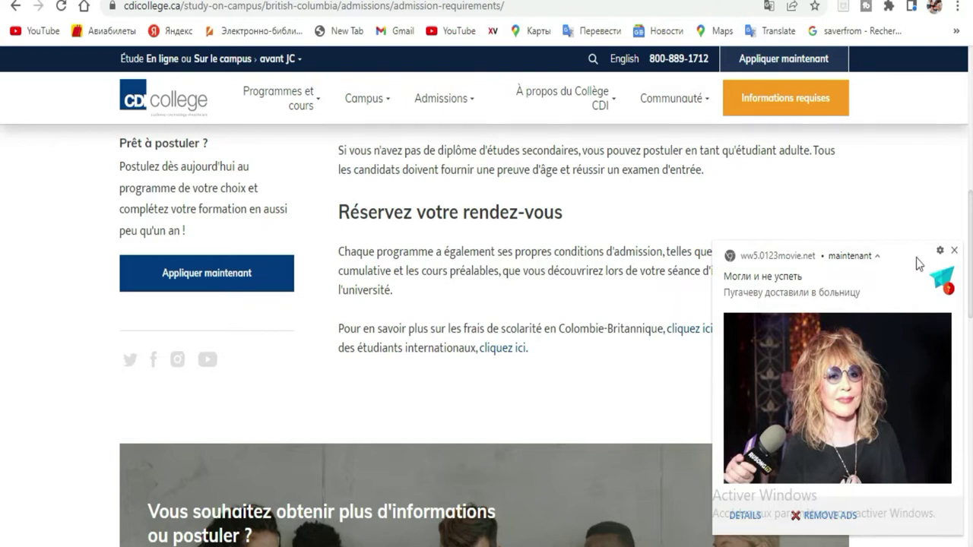
# Dismiss the notification and open the British Columbia tuition fees for international students from the admission requirements page
pyautogui.click(955, 250)
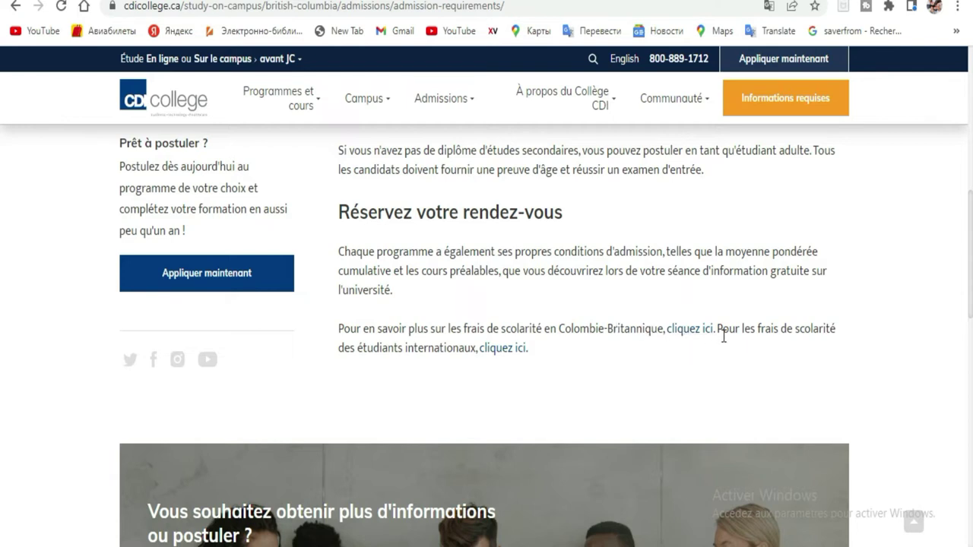
pyautogui.click(509, 361)
pyautogui.moveTo(579, 137)
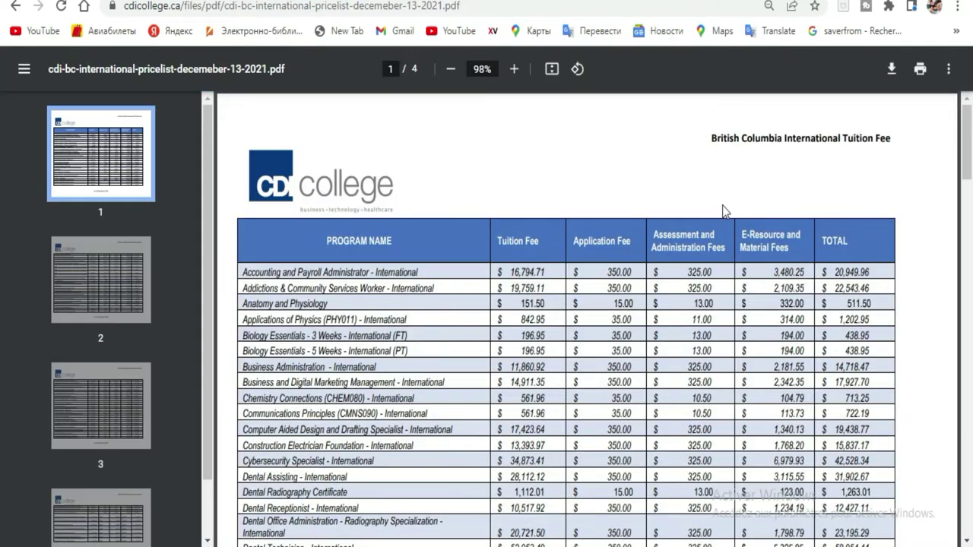
# Examine the total costs of the international programs on the first two pages of the price list, dismissing notifications that cover it
pyautogui.scroll(-1, 487, 320)
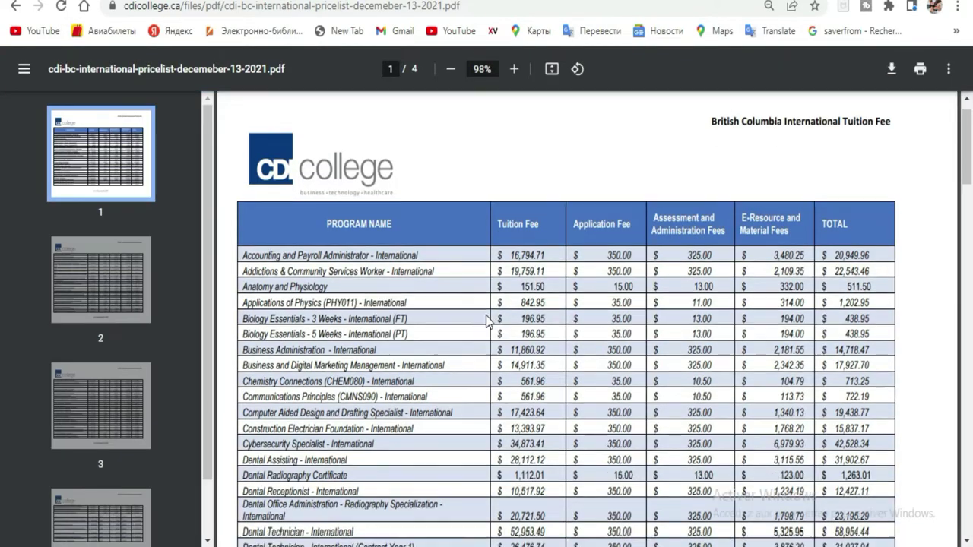
pyautogui.scroll(-3, 487, 320)
pyautogui.scroll(3, 822, 247)
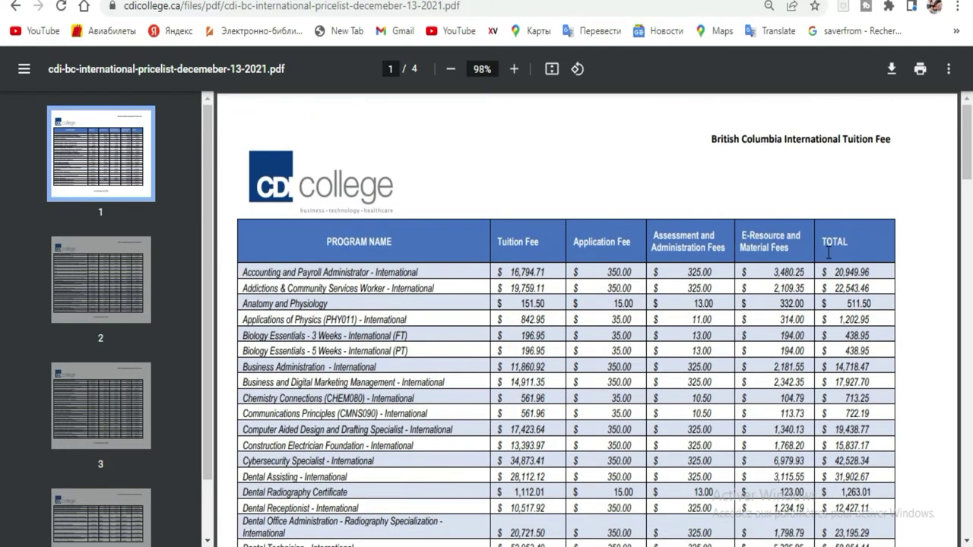
pyautogui.moveTo(834, 273); pyautogui.dragTo(890, 274)
pyautogui.scroll(-4, 838, 307)
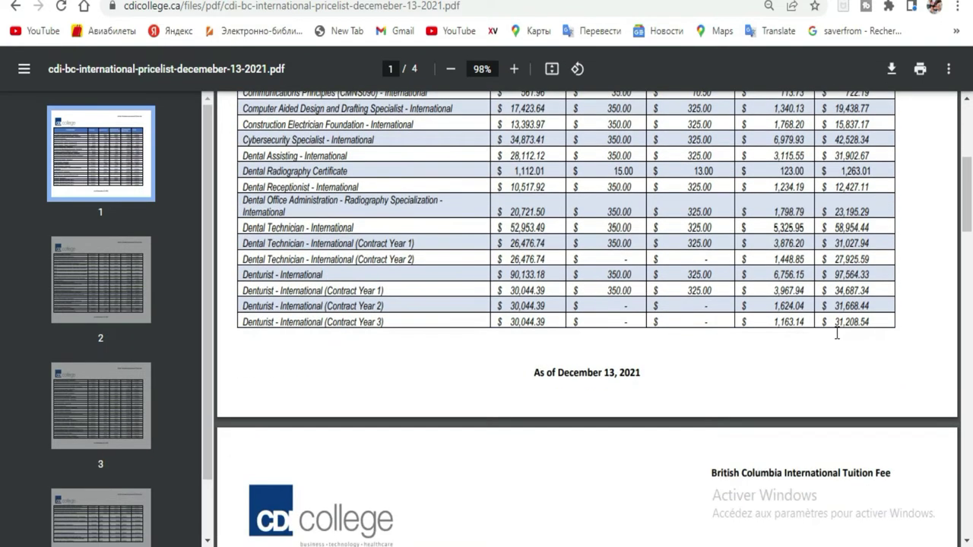
pyautogui.scroll(-3, 836, 297)
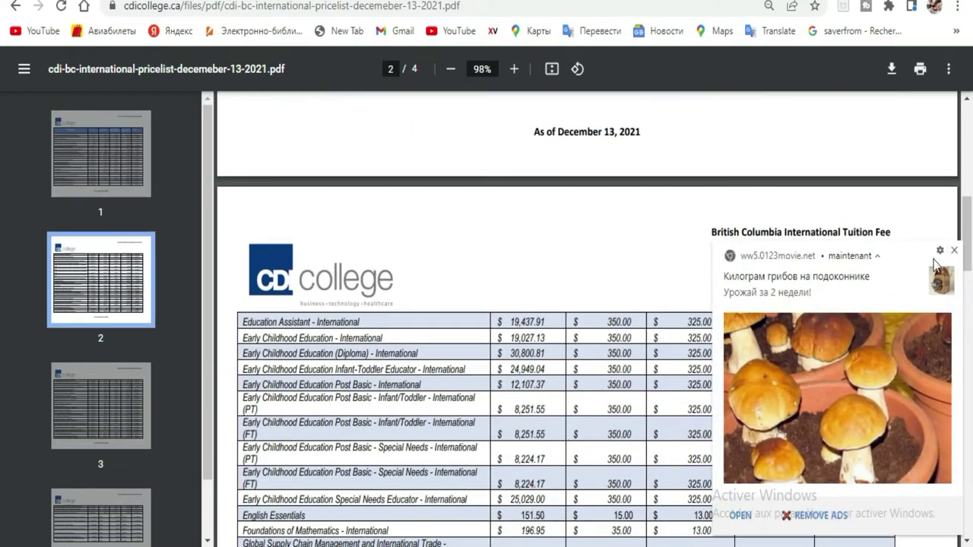
pyautogui.click(954, 252)
pyautogui.scroll(-3, 851, 353)
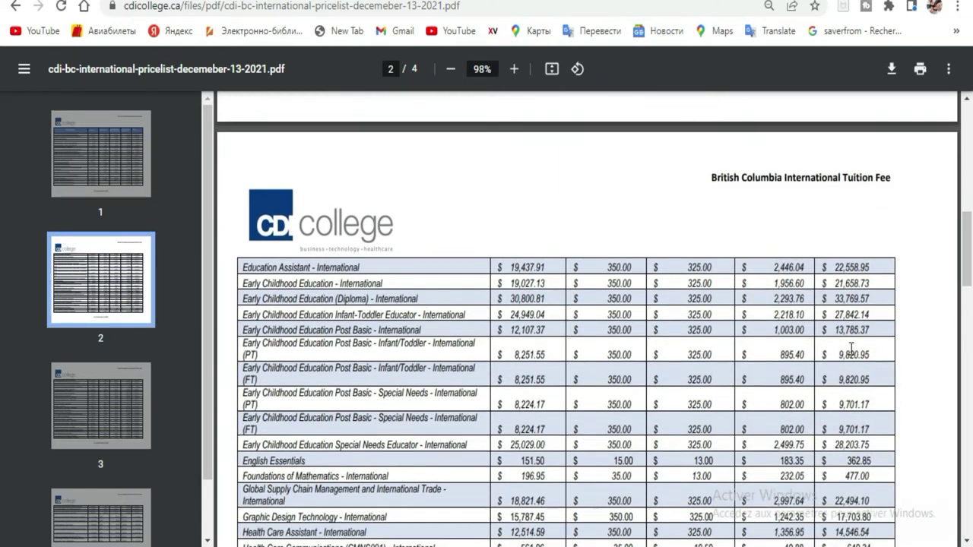
pyautogui.click(954, 249)
pyautogui.click(954, 252)
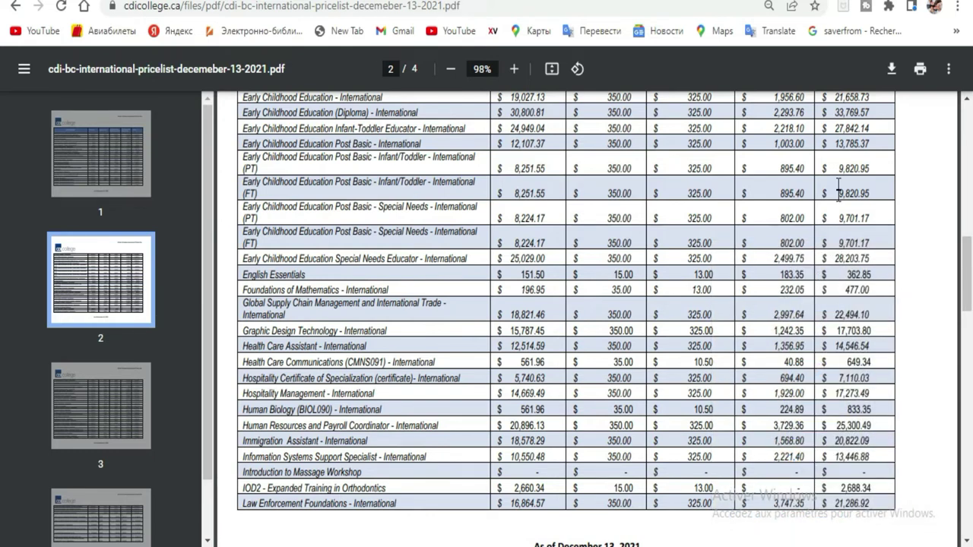
pyautogui.scroll(15, 850, 249)
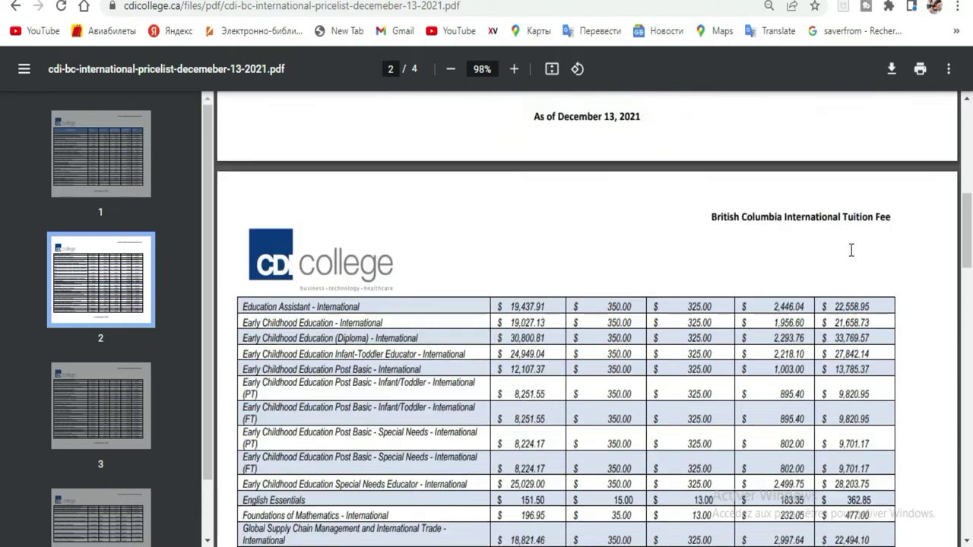
pyautogui.doubleClick(851, 251)
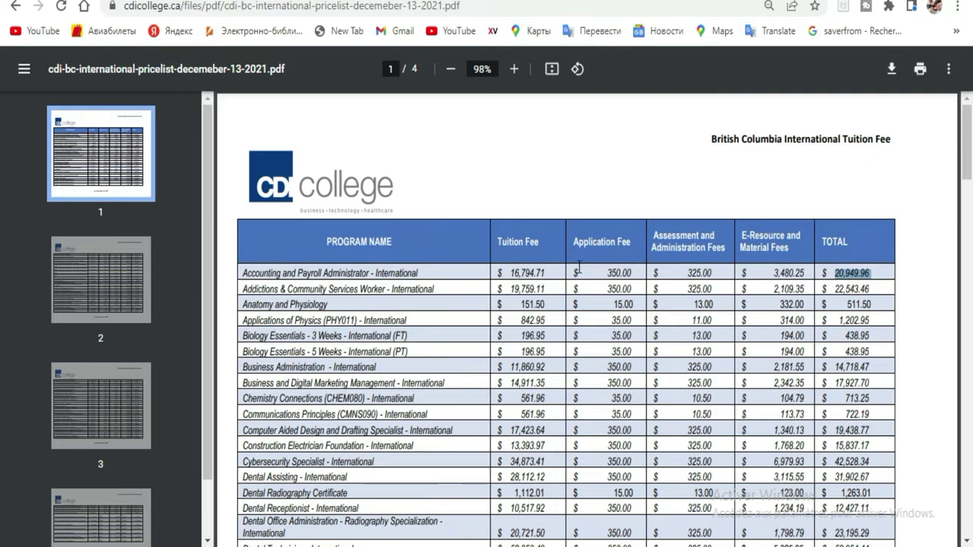
# Review the application fee for each international program across all four pages of the price list
pyautogui.moveTo(568, 241); pyautogui.dragTo(644, 242)
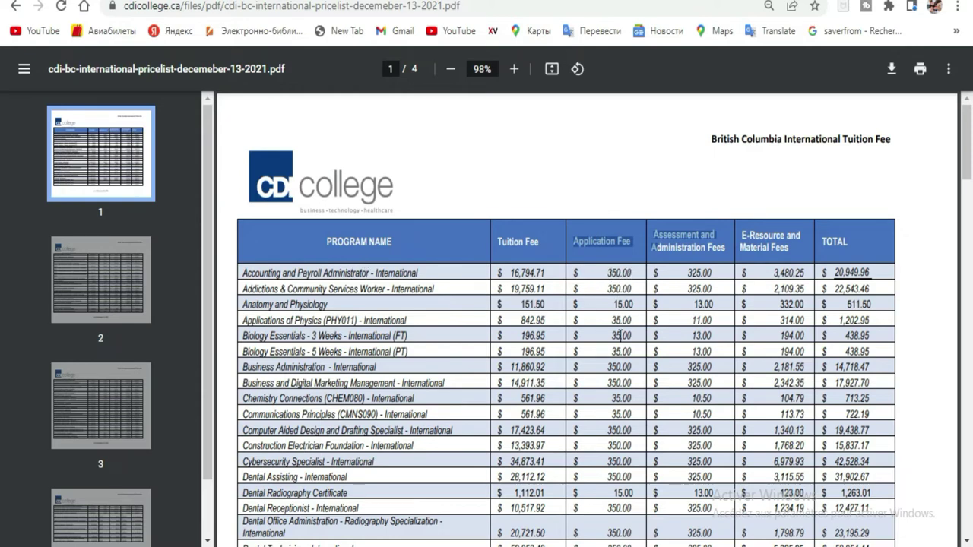
pyautogui.scroll(-5, 620, 335)
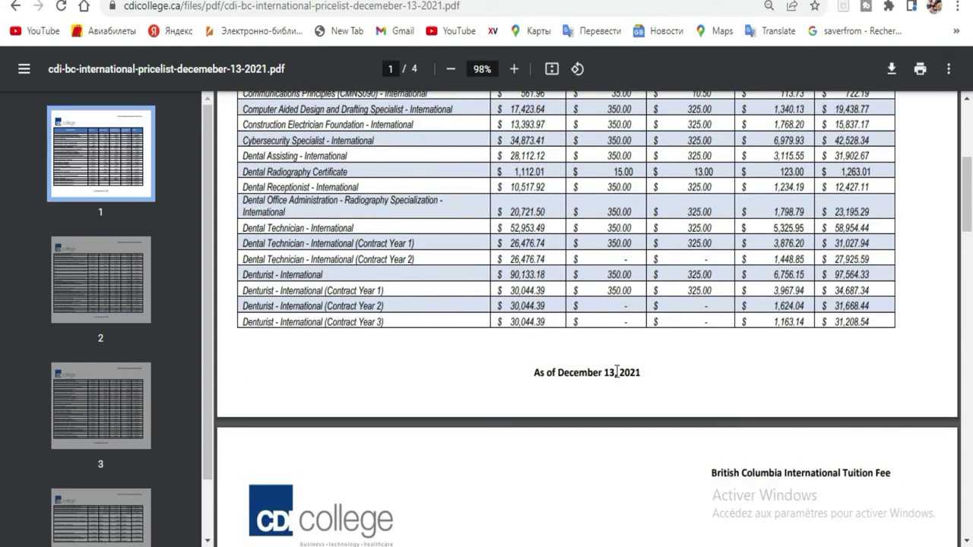
pyautogui.scroll(-5, 616, 372)
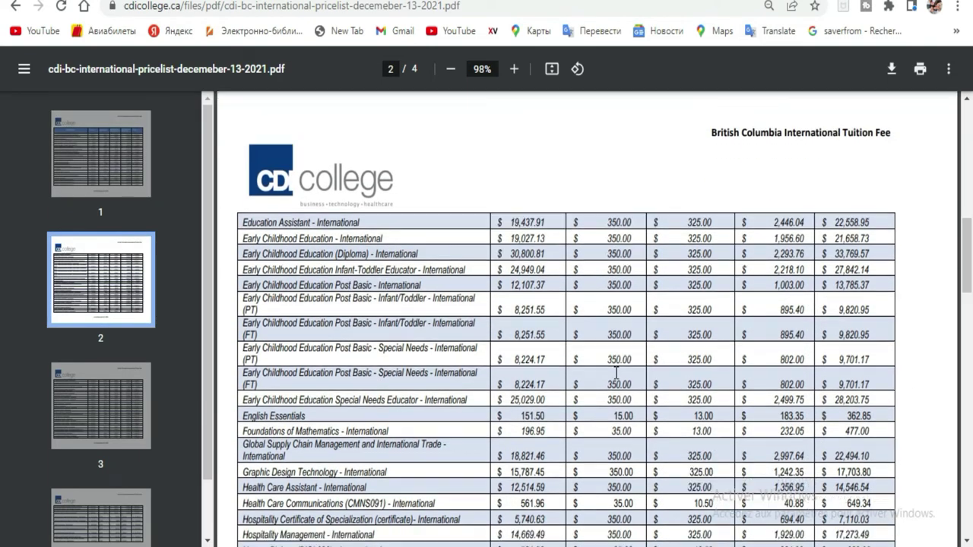
pyautogui.scroll(-3, 616, 372)
pyautogui.scroll(-2, 617, 372)
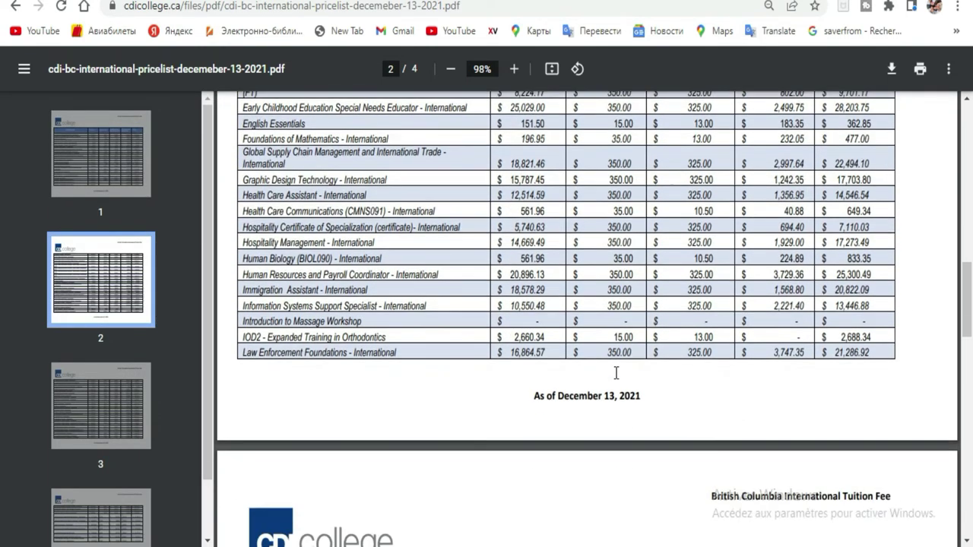
pyautogui.scroll(-10, 616, 372)
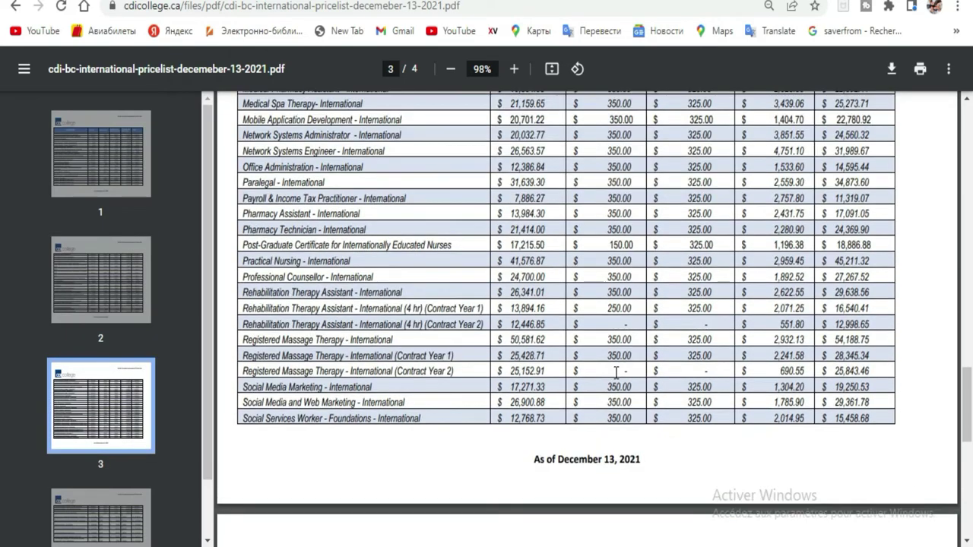
pyautogui.scroll(-4, 616, 372)
pyautogui.scroll(-3, 616, 373)
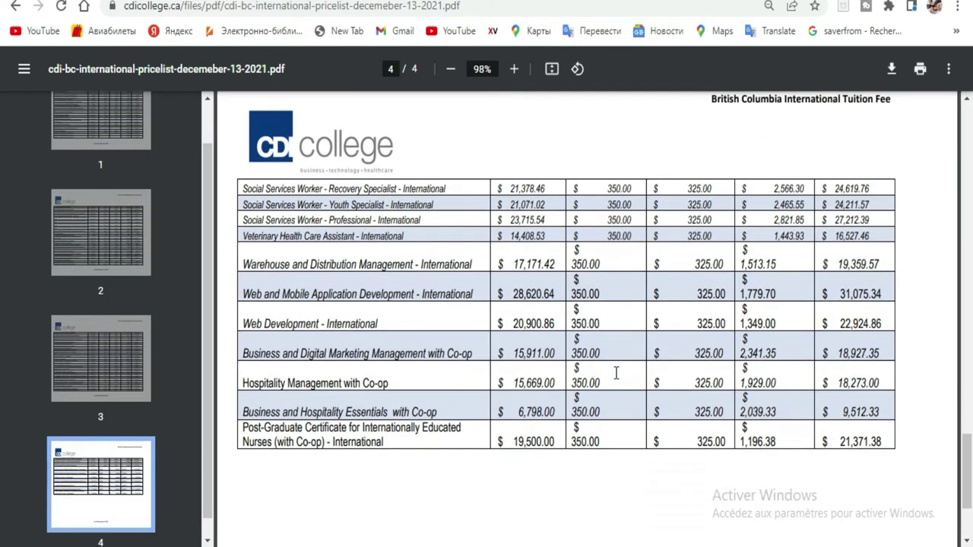
pyautogui.scroll(-1, 616, 372)
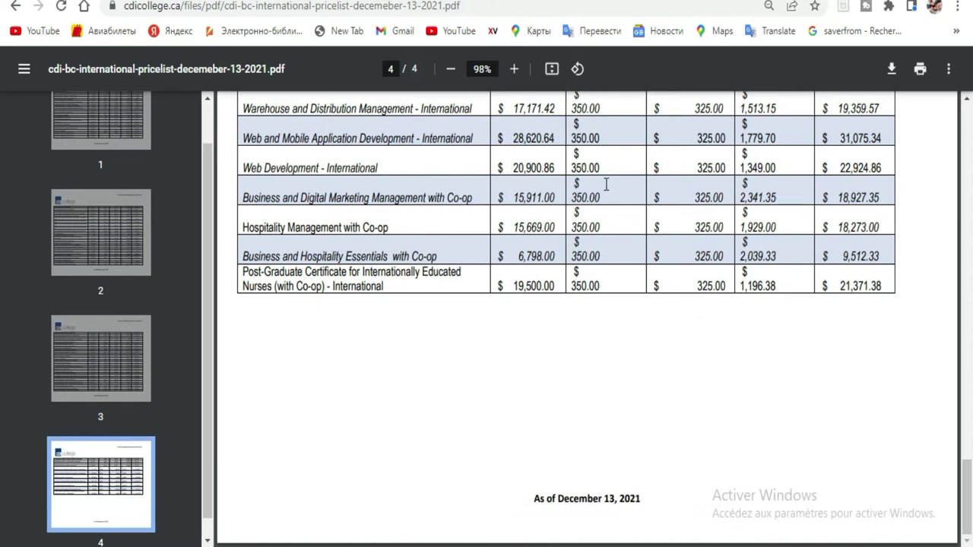
pyautogui.scroll(2, 610, 317)
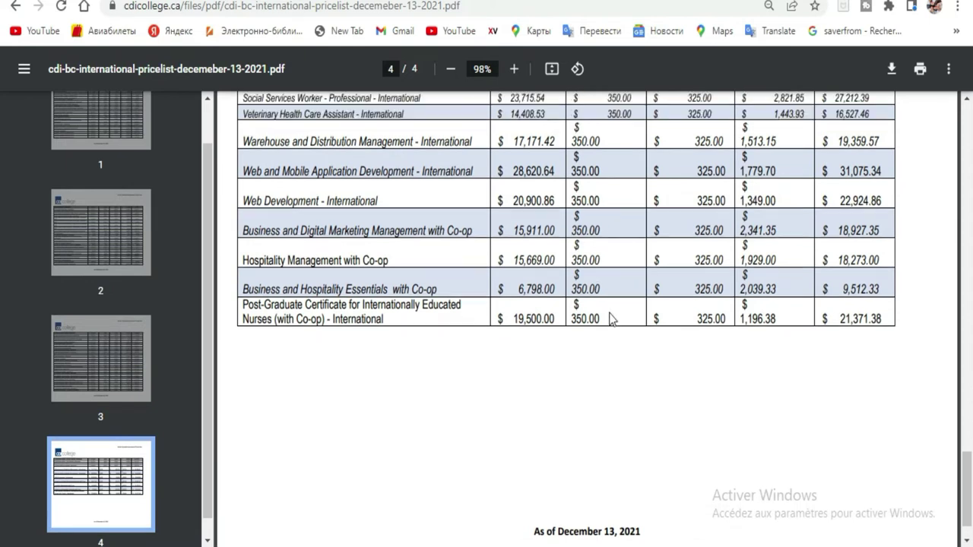
pyautogui.moveTo(602, 268); pyautogui.dragTo(574, 266)
pyautogui.scroll(20, 596, 251)
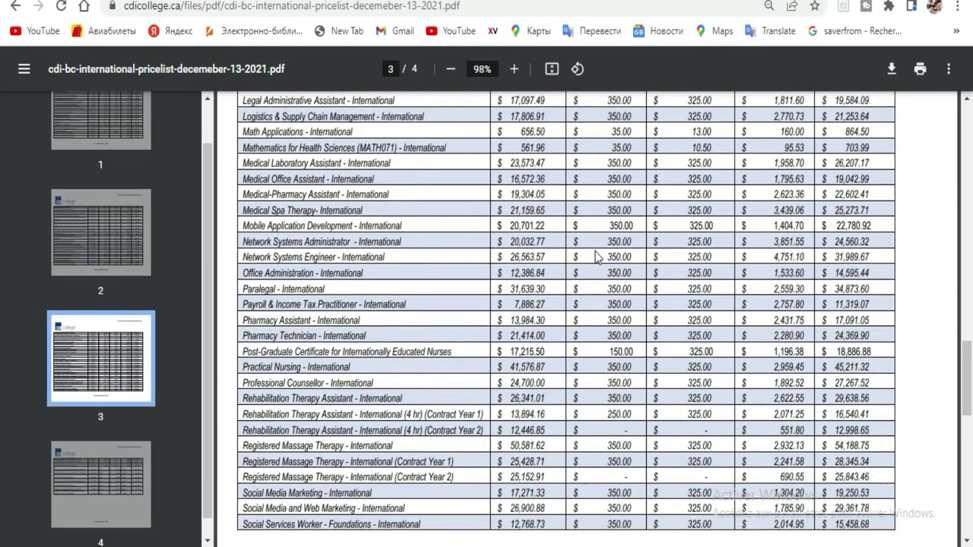
pyautogui.scroll(5, 601, 243)
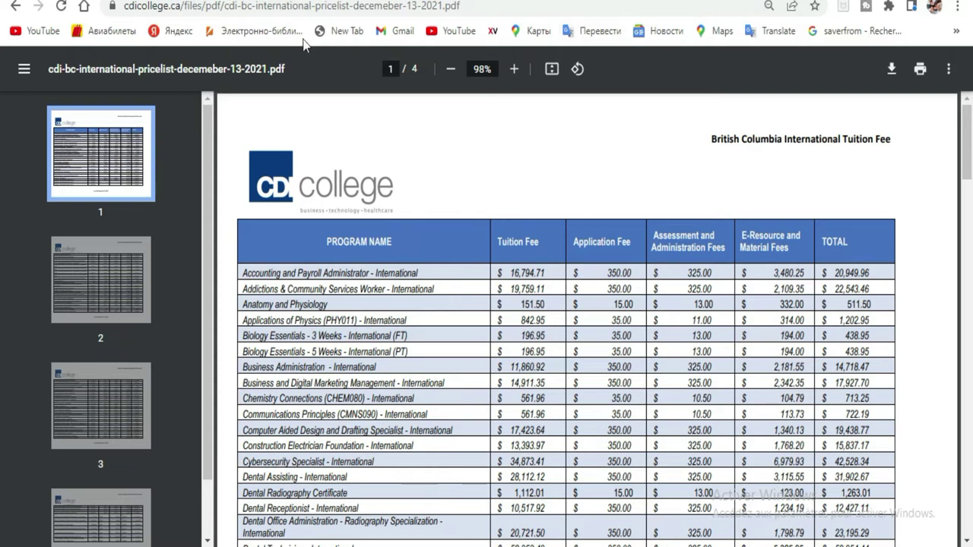
# Return to the Admission Requirements page and dismiss the translation prompt
pyautogui.click(16, 6)
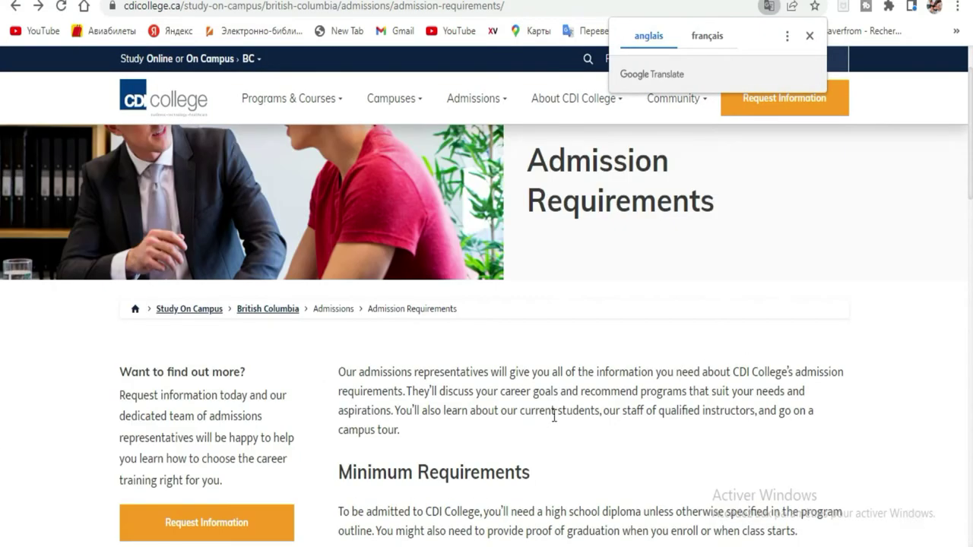
pyautogui.scroll(-2, 557, 411)
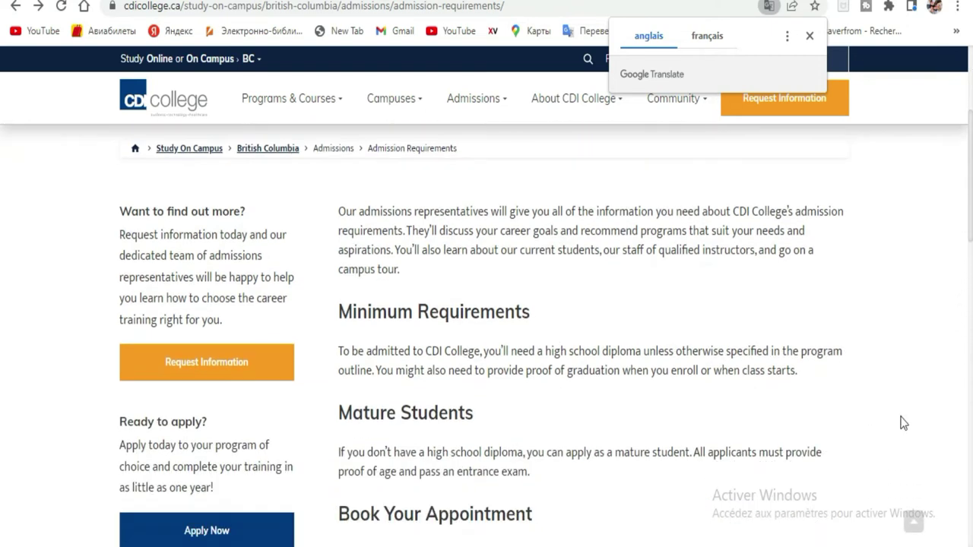
pyautogui.click(809, 36)
pyautogui.scroll(3, 504, 341)
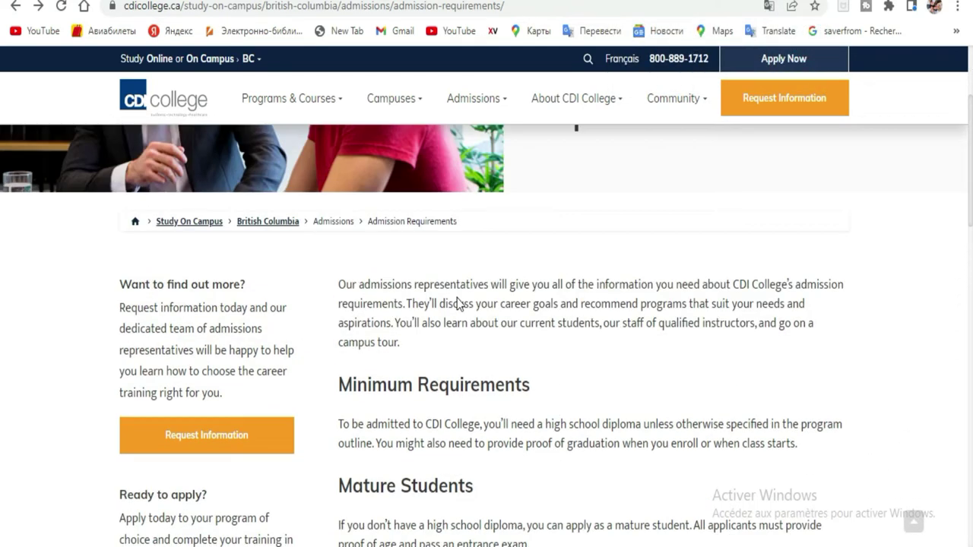
# Choose British Columbia as the on-campus study province for the admission requirements
pyautogui.click(249, 59)
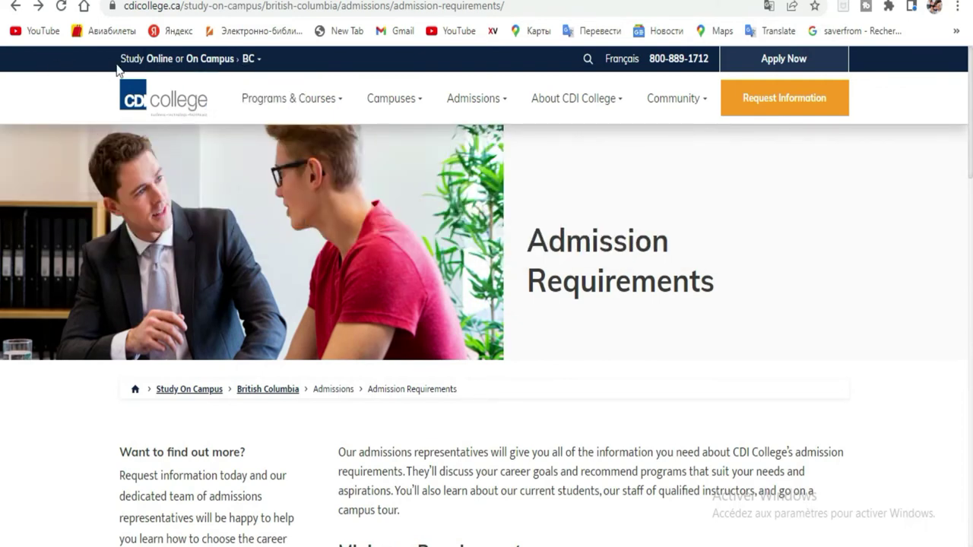
pyautogui.moveTo(194, 68)
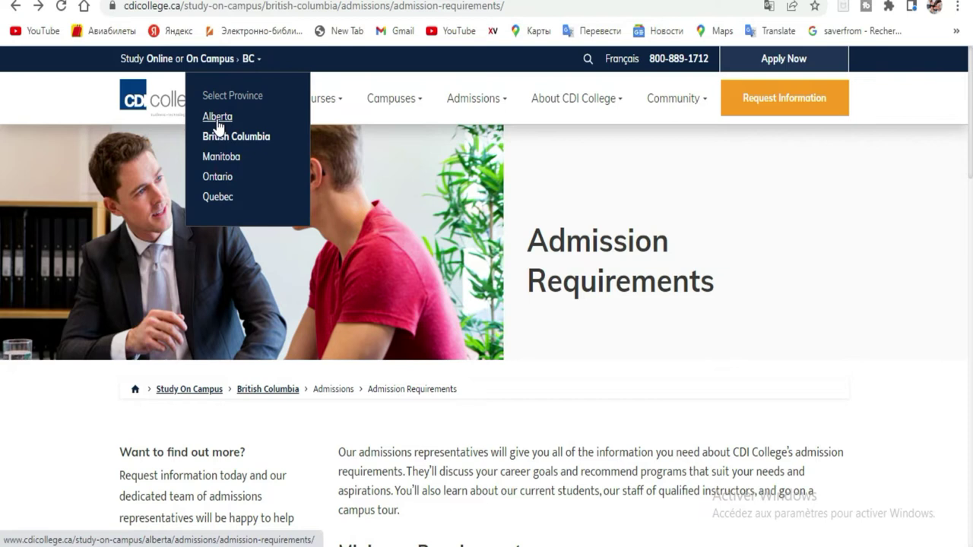
pyautogui.click(257, 141)
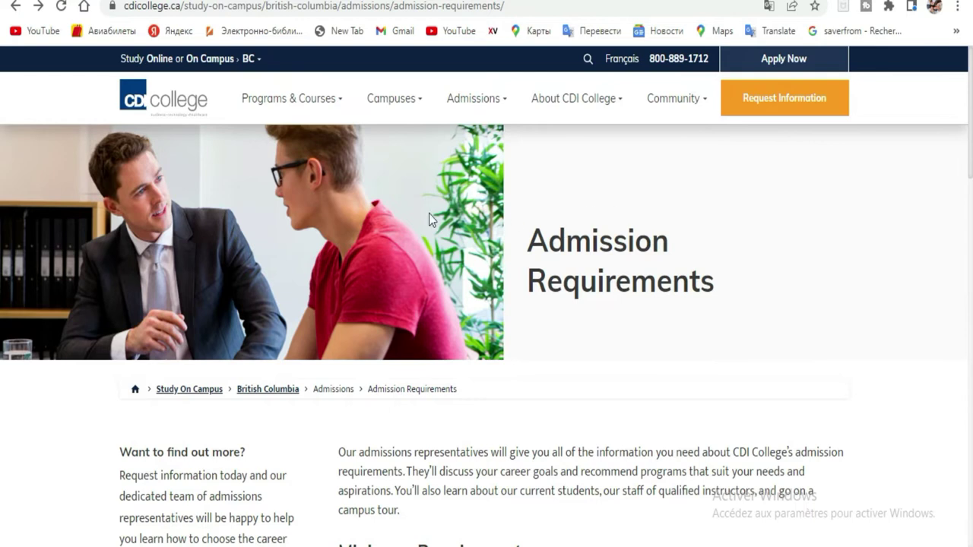
pyautogui.scroll(-5, 610, 356)
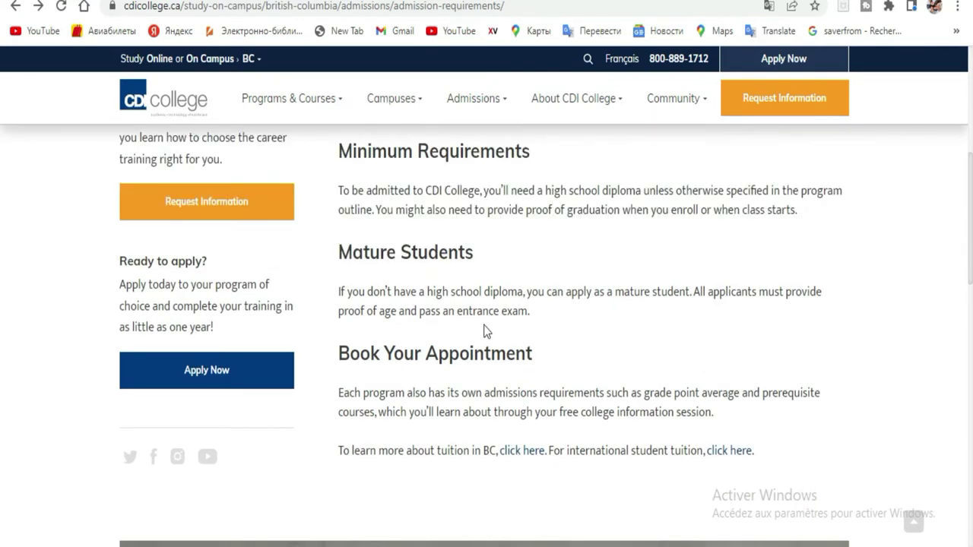
pyautogui.scroll(5, 487, 331)
pyautogui.moveTo(244, 53)
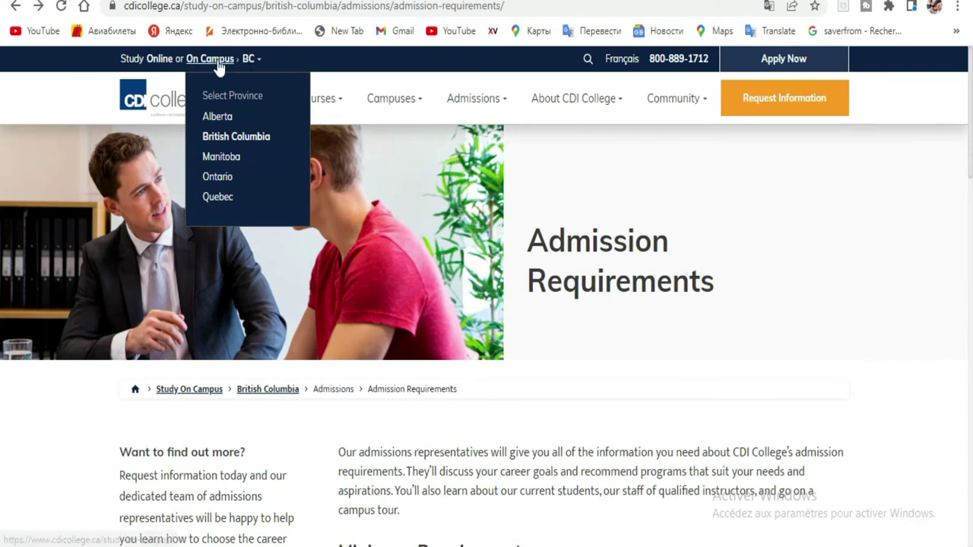
pyautogui.click(235, 137)
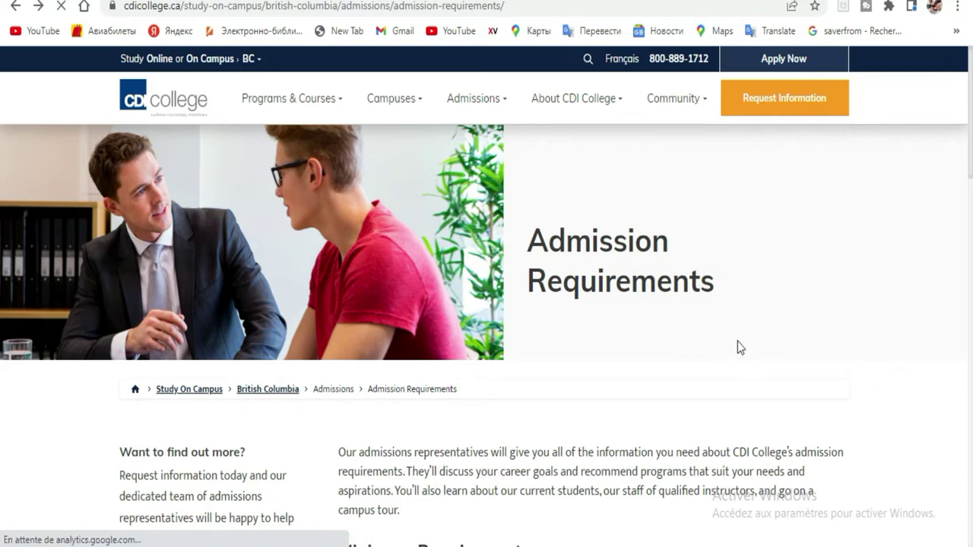
# Open the application form from the "Ready to apply?" section of the Admission Requirements page
pyautogui.scroll(-4, 917, 327)
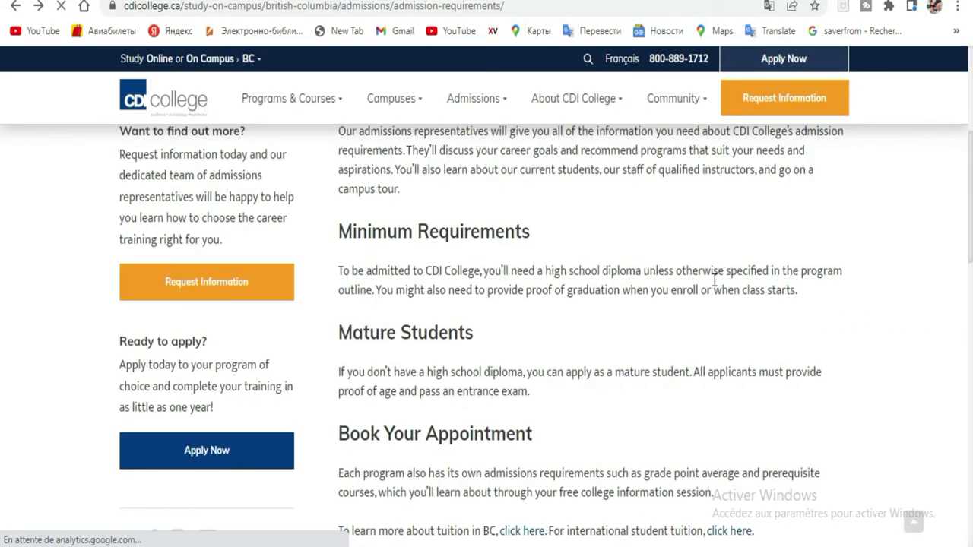
pyautogui.scroll(-3, 508, 263)
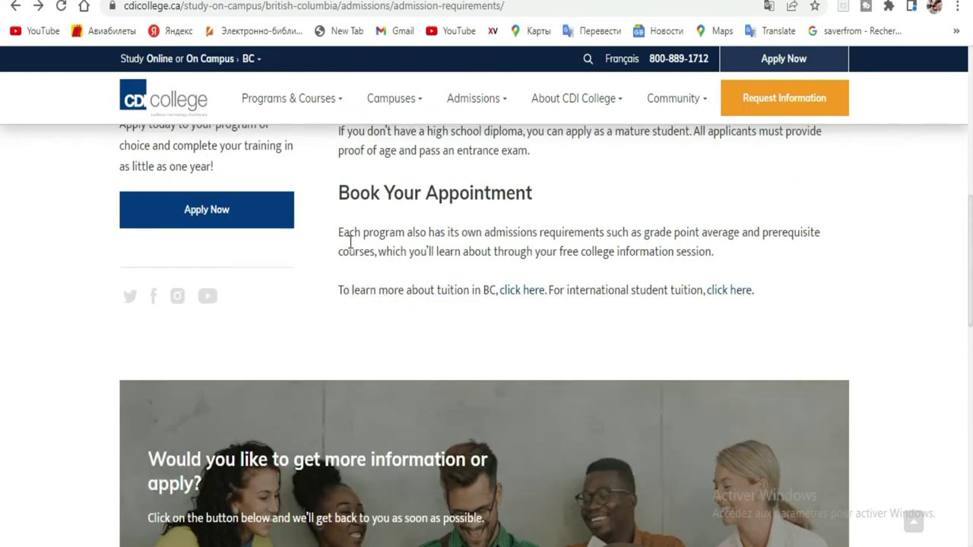
pyautogui.scroll(2, 351, 242)
pyautogui.click(219, 372)
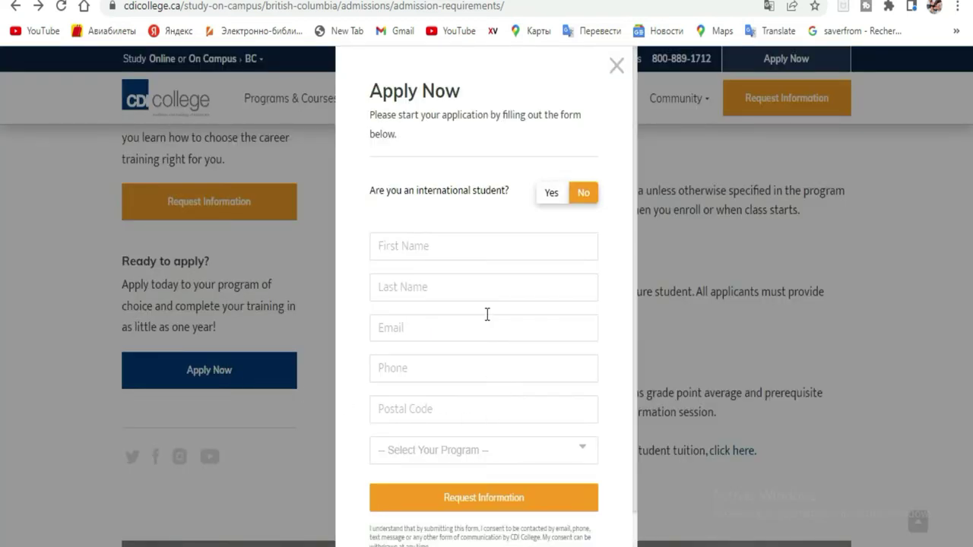
# Go through the empty first name, last name and email fields of the Apply Now form
pyautogui.scroll(-1, 547, 302)
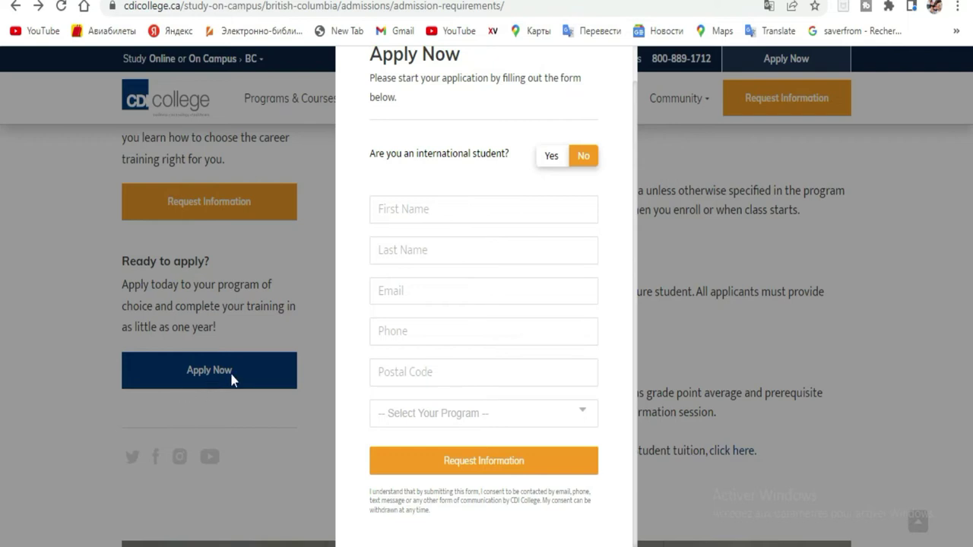
pyautogui.click(427, 211)
pyautogui.click(448, 246)
pyautogui.click(430, 285)
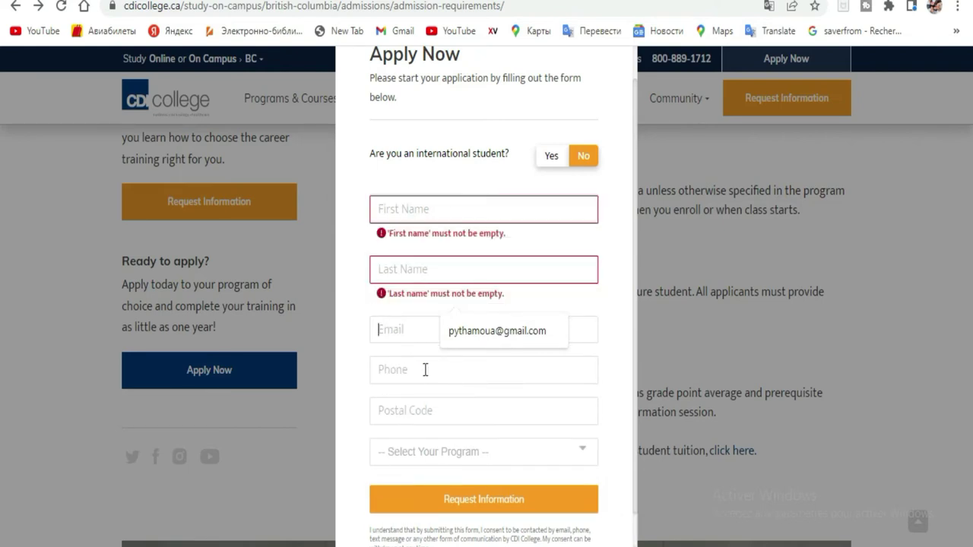
# Choose Logistics and Supply Chain Management as the program and highlight the consent statement at the end of the form
pyautogui.click(449, 452)
pyautogui.scroll(-8, 504, 284)
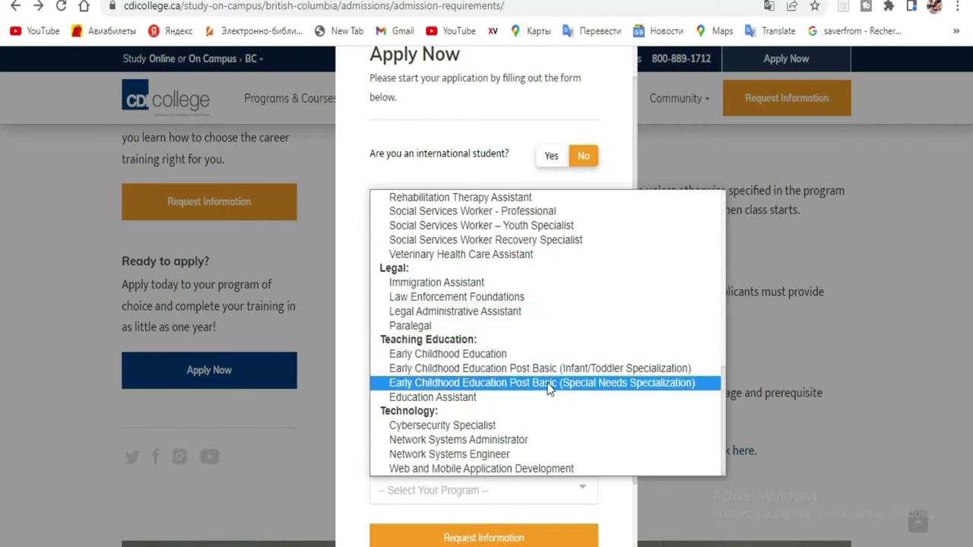
pyautogui.scroll(10, 540, 395)
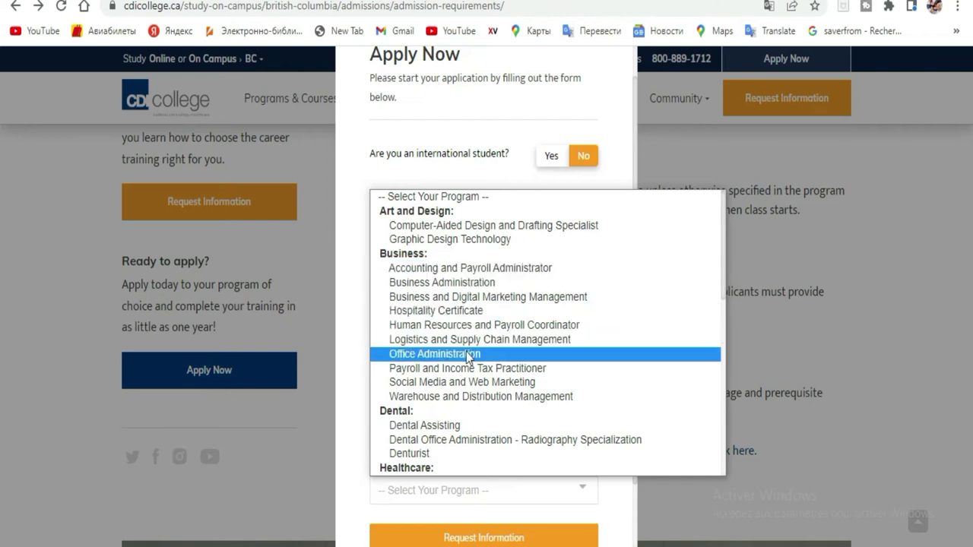
pyautogui.click(426, 344)
pyautogui.scroll(-1, 610, 411)
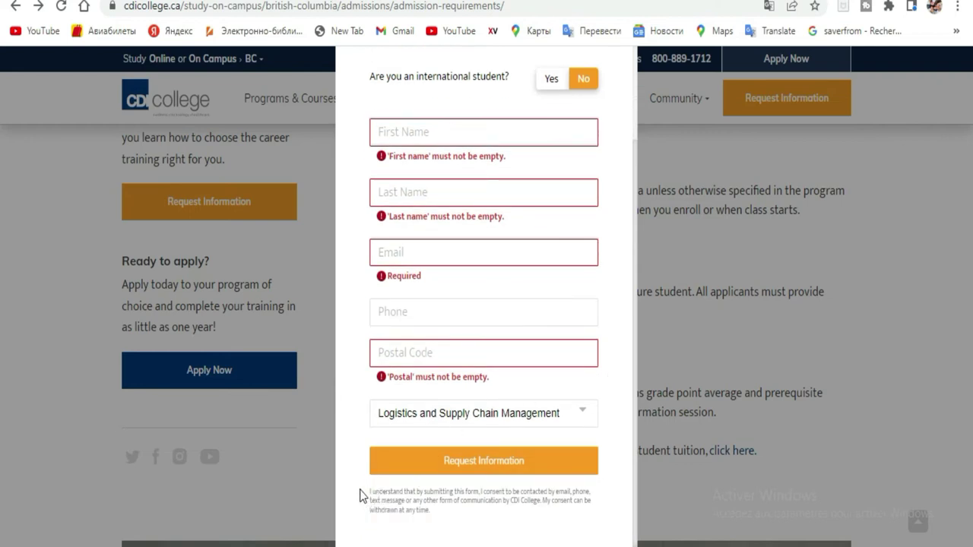
pyautogui.moveTo(364, 491); pyautogui.dragTo(444, 525)
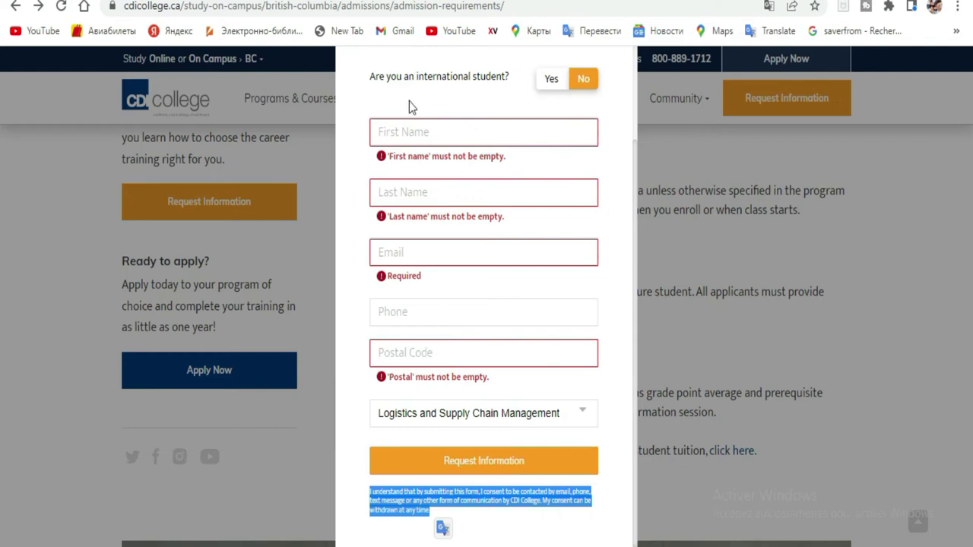
# Answer Yes to being an international student and reread the consent statement by highlighting it
pyautogui.scroll(3, 409, 101)
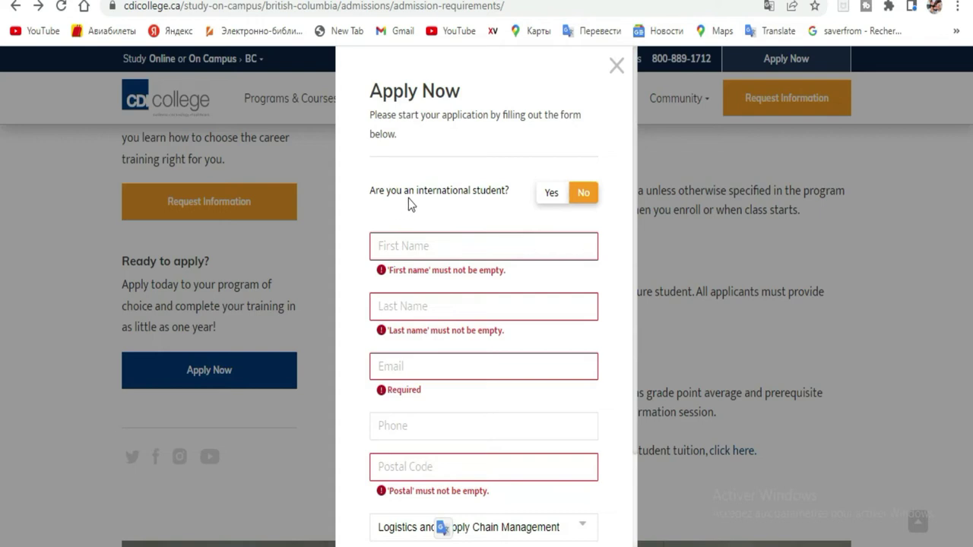
pyautogui.click(552, 195)
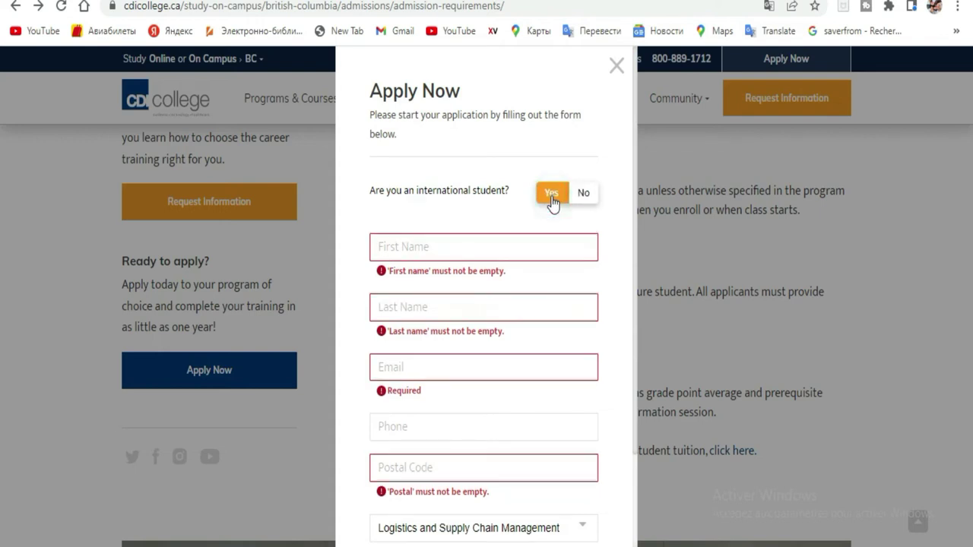
pyautogui.scroll(-2, 487, 338)
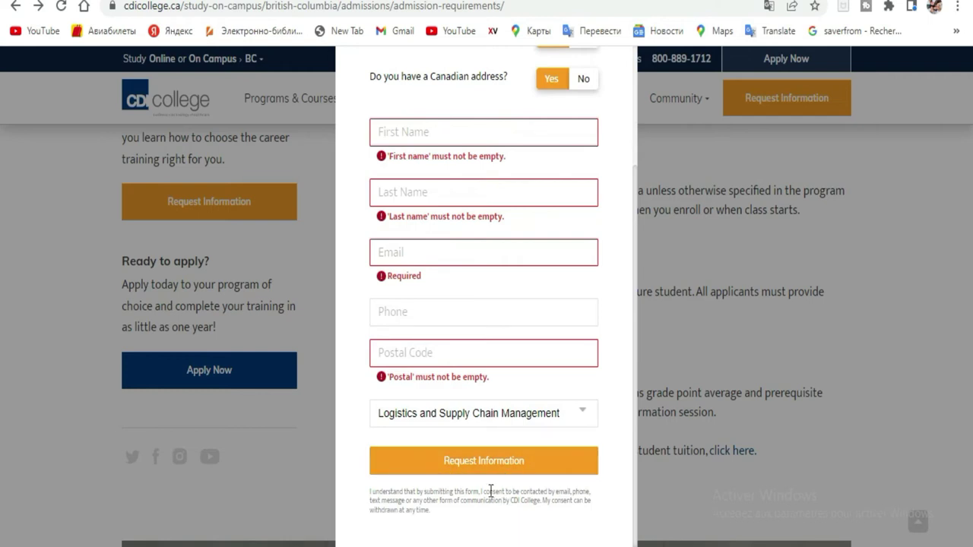
pyautogui.moveTo(430, 513); pyautogui.dragTo(364, 495)
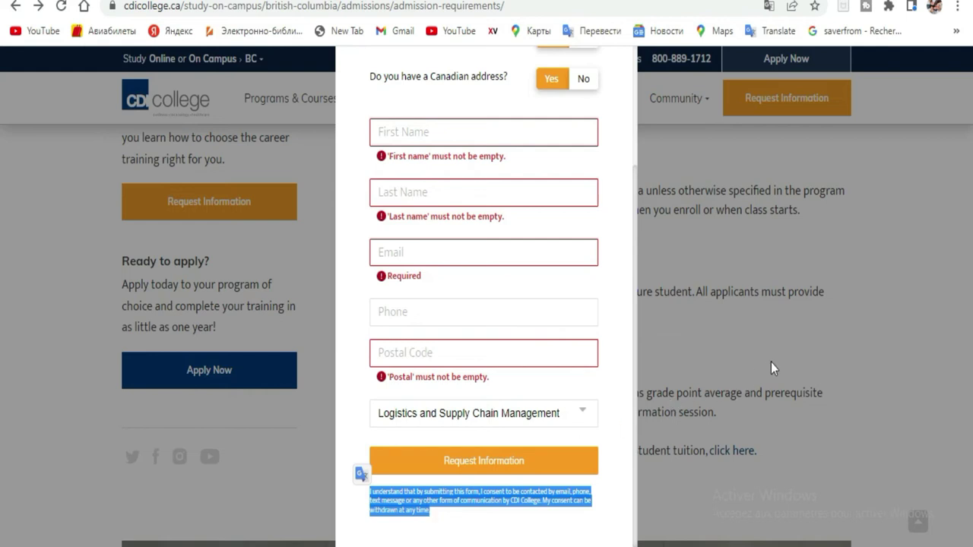
pyautogui.click(434, 510)
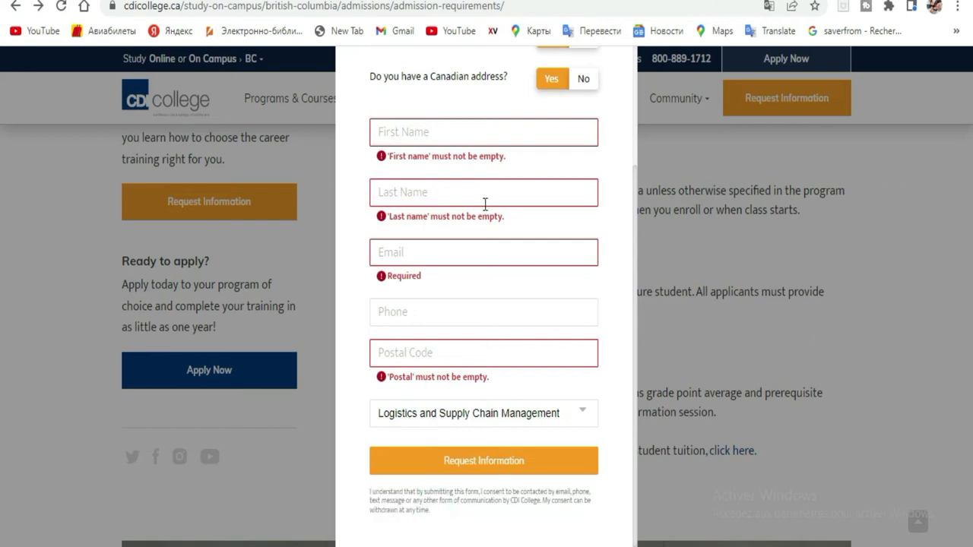
# Answer No to having a Canadian address and choose Cote D'ivoire as the applicant's country
pyautogui.scroll(3, 482, 206)
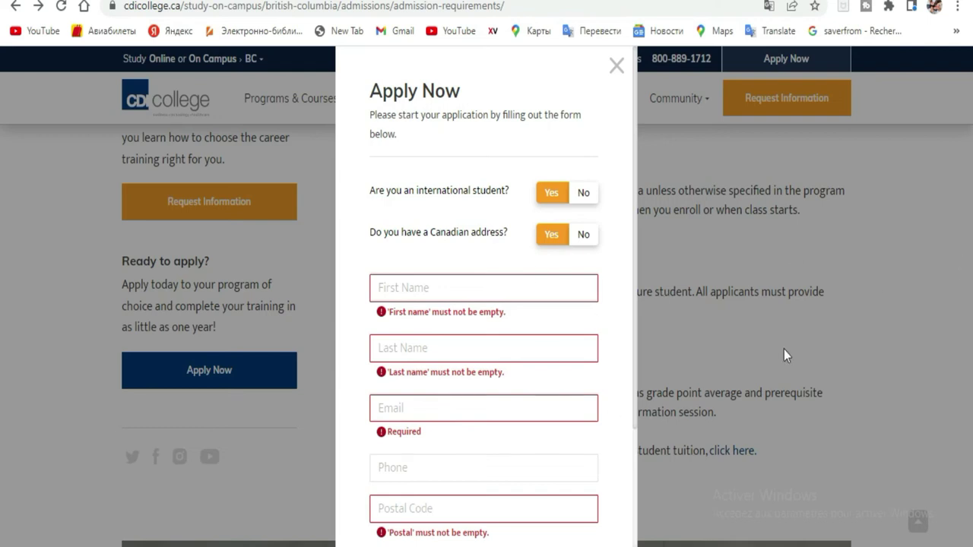
pyautogui.click(581, 234)
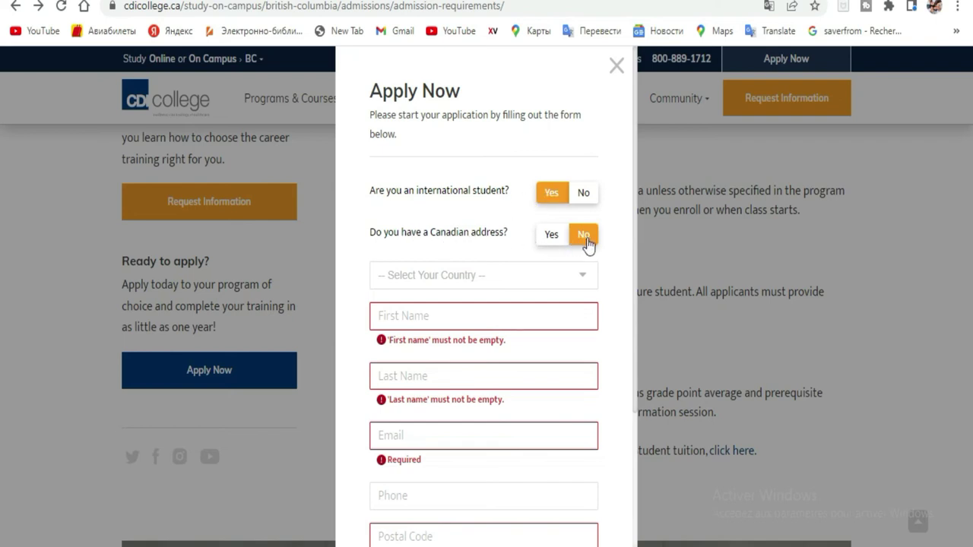
pyautogui.click(570, 274)
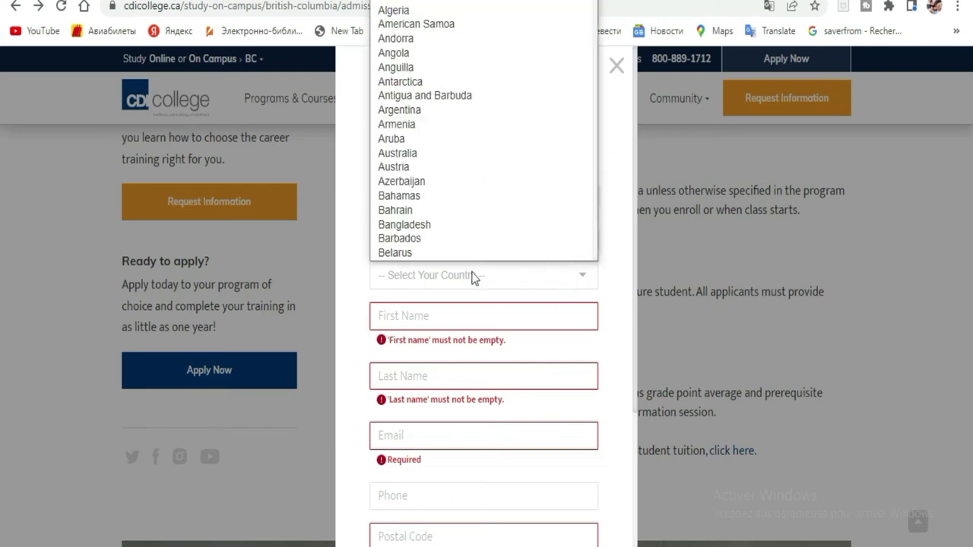
pyautogui.scroll(-20, 476, 63)
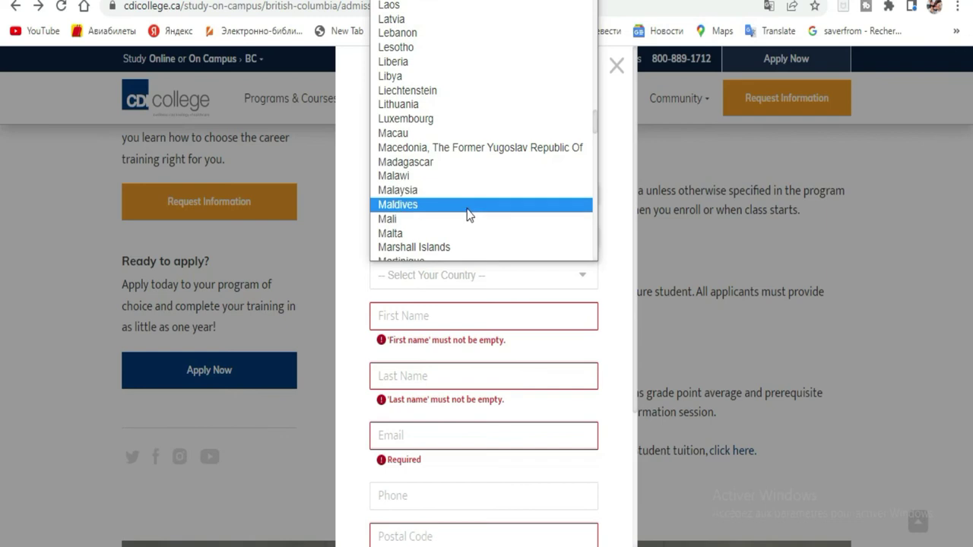
pyautogui.scroll(12, 467, 198)
pyautogui.scroll(10, 468, 135)
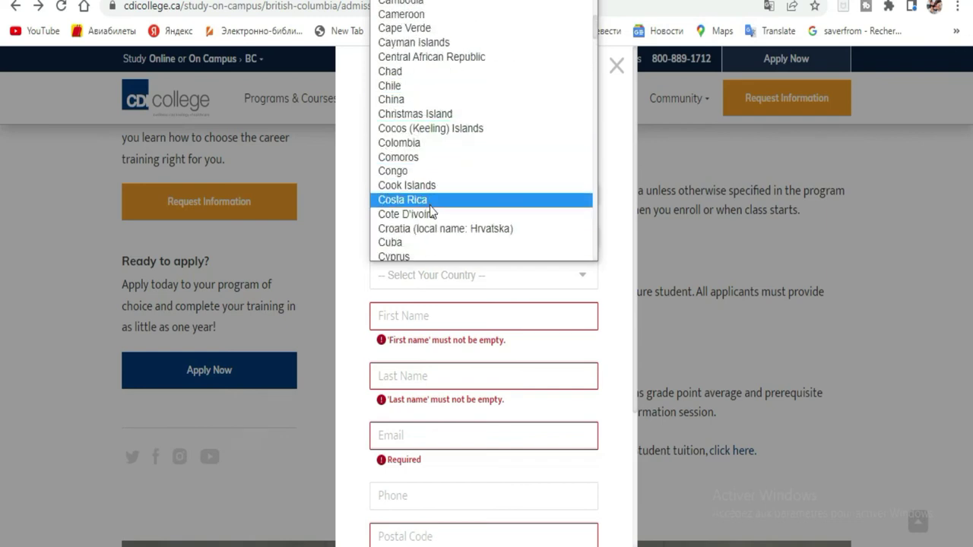
pyautogui.click(418, 215)
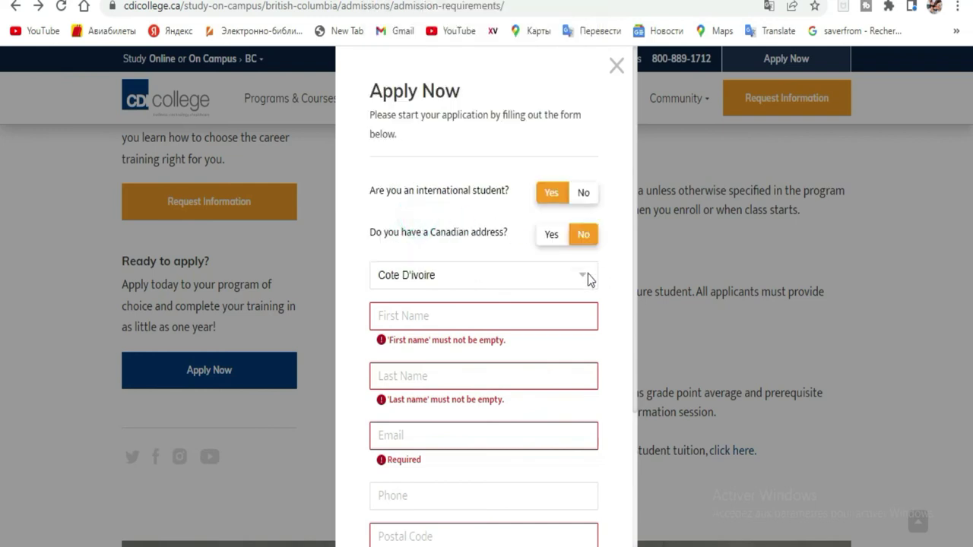
# Look over the remaining name and contact fields and close the application form without submitting it
pyautogui.click(535, 317)
pyautogui.click(519, 368)
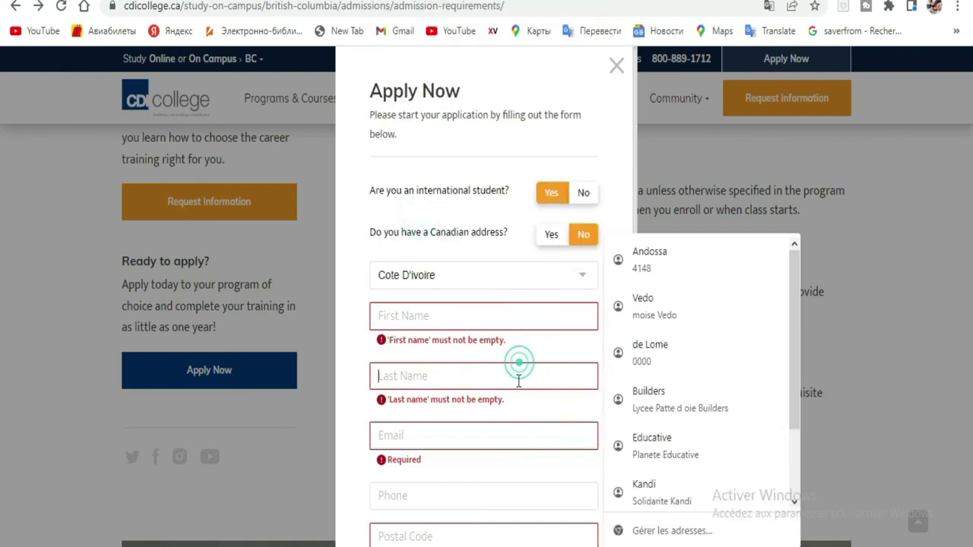
pyautogui.scroll(-2, 486, 403)
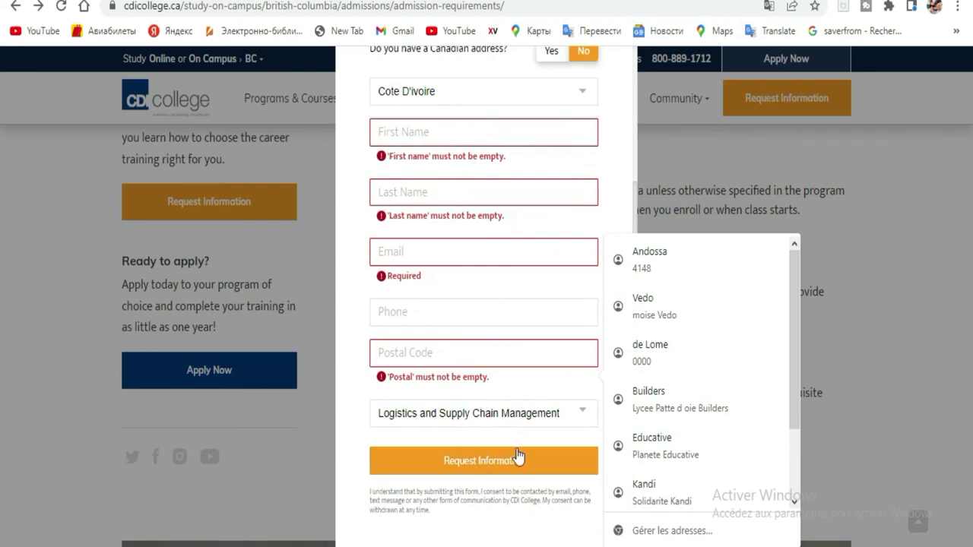
pyautogui.click(861, 203)
pyautogui.click(685, 164)
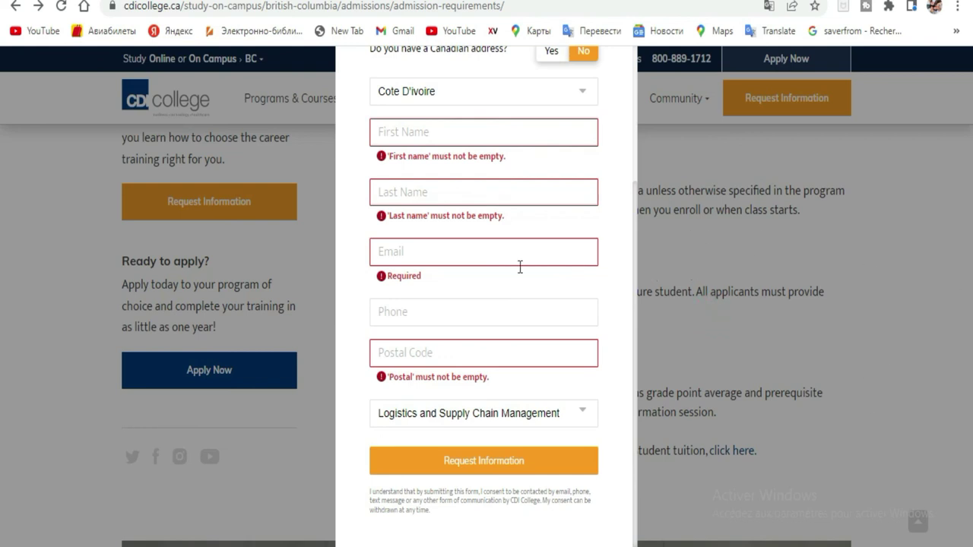
pyautogui.scroll(3, 520, 267)
pyautogui.click(616, 70)
# Switch the on-campus study province of the Admission Requirements page to Manitoba
pyautogui.moveTo(324, 108)
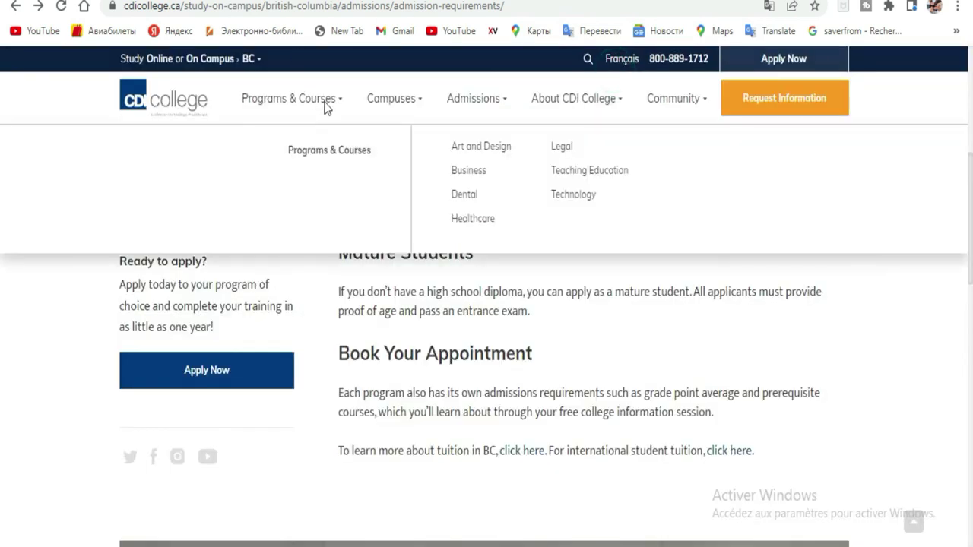
pyautogui.scroll(5, 316, 130)
pyautogui.moveTo(249, 62)
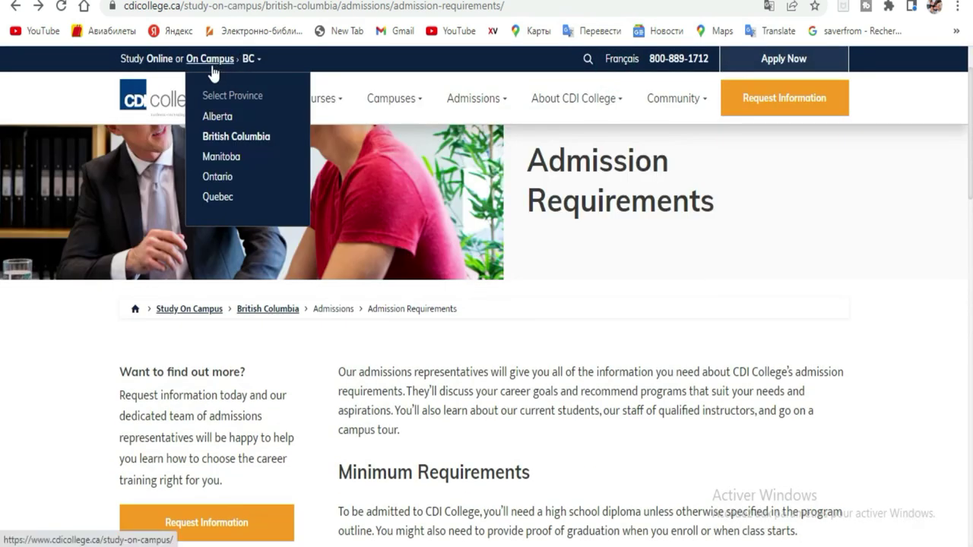
pyautogui.click(222, 178)
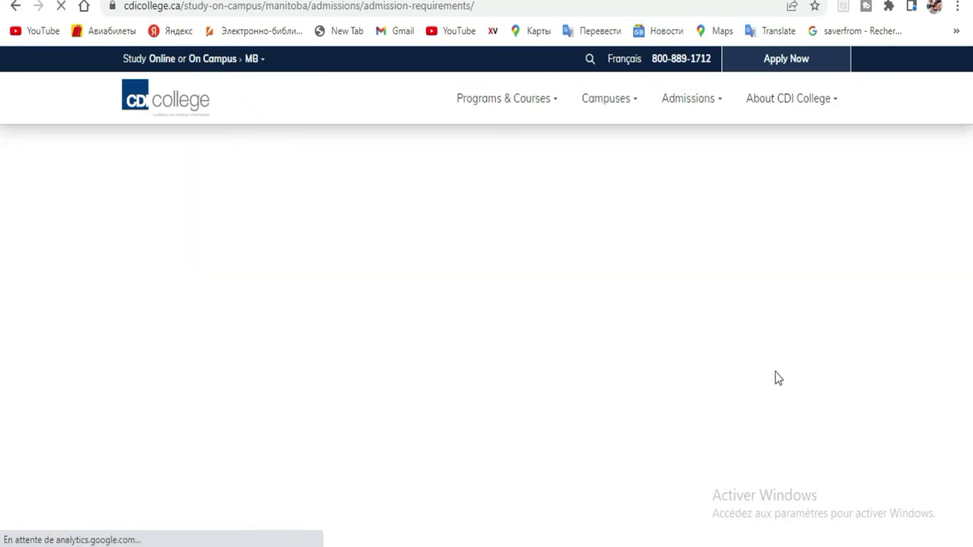
# Review the Manitoba admission requirements, including the minimum requirements, mature student rules and appointment booking section
pyautogui.scroll(-5, 717, 325)
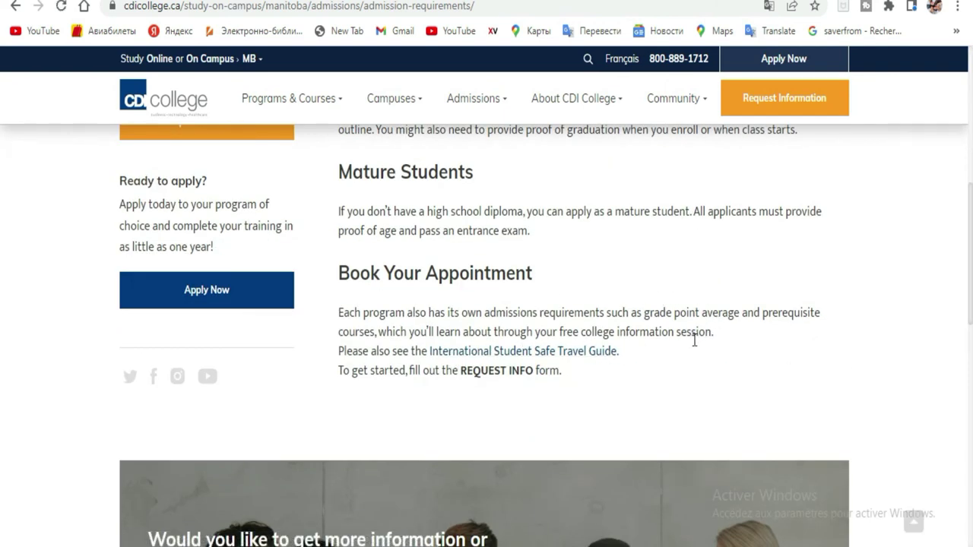
pyautogui.scroll(4, 694, 341)
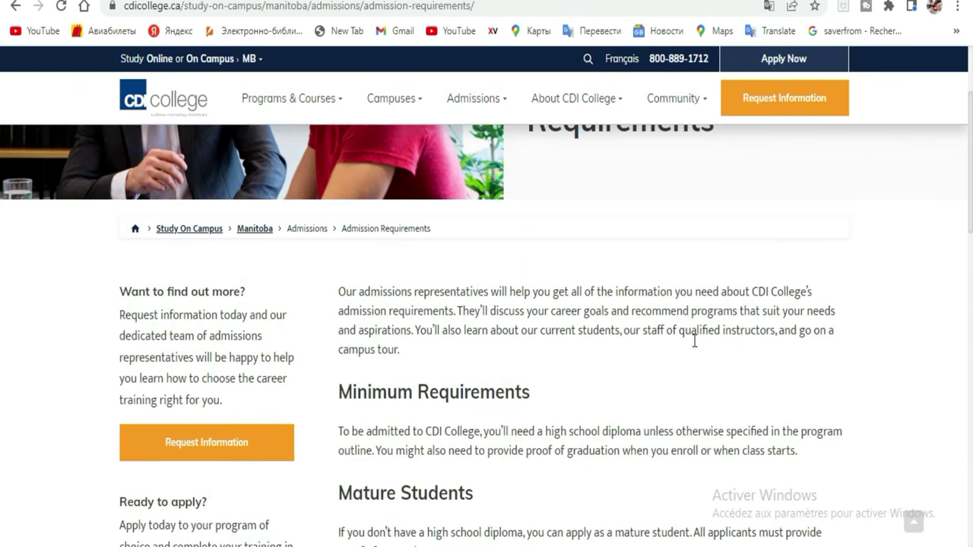
pyautogui.scroll(2, 693, 341)
pyautogui.scroll(-2, 693, 341)
pyautogui.moveTo(569, 84)
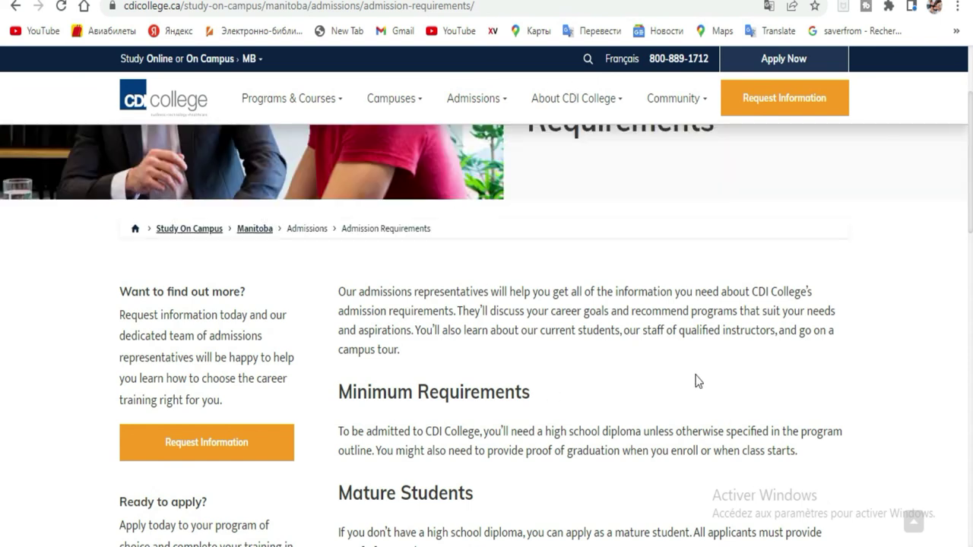